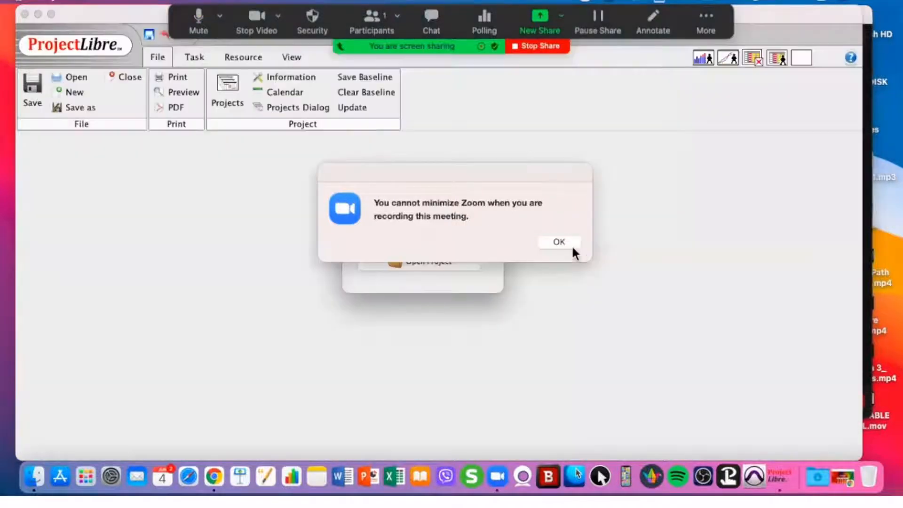
Step: Dismiss the open notices and create a new project named Test, filling in the manager's initials
{"action": "left_click", "coordinate": [569, 245]}
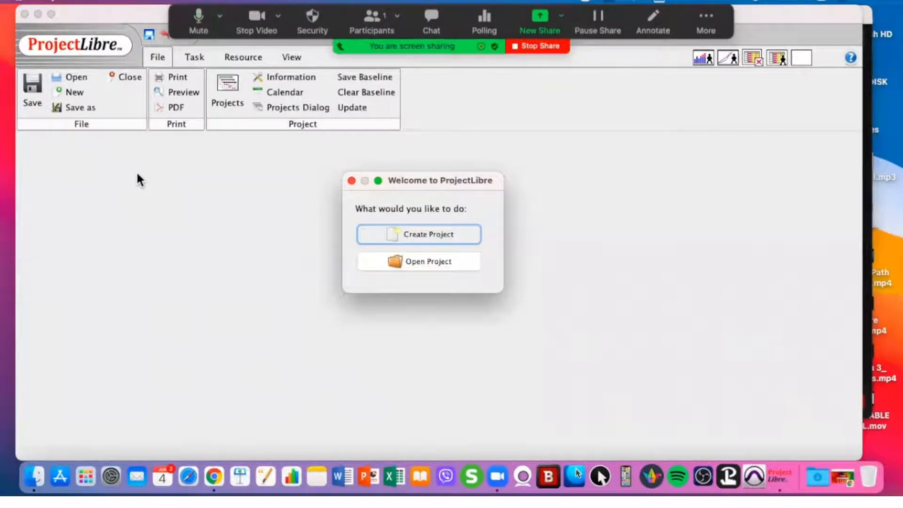
{"action": "left_click", "coordinate": [352, 180]}
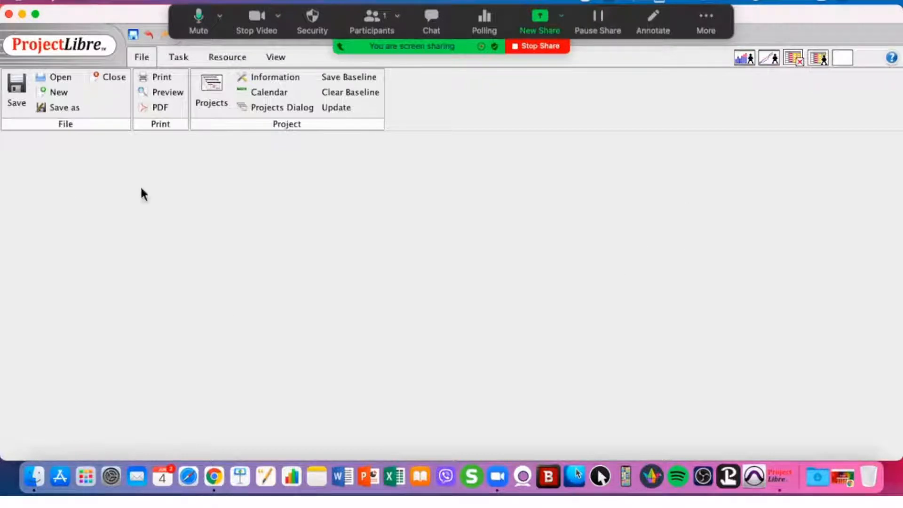
{"action": "left_click", "coordinate": [58, 92]}
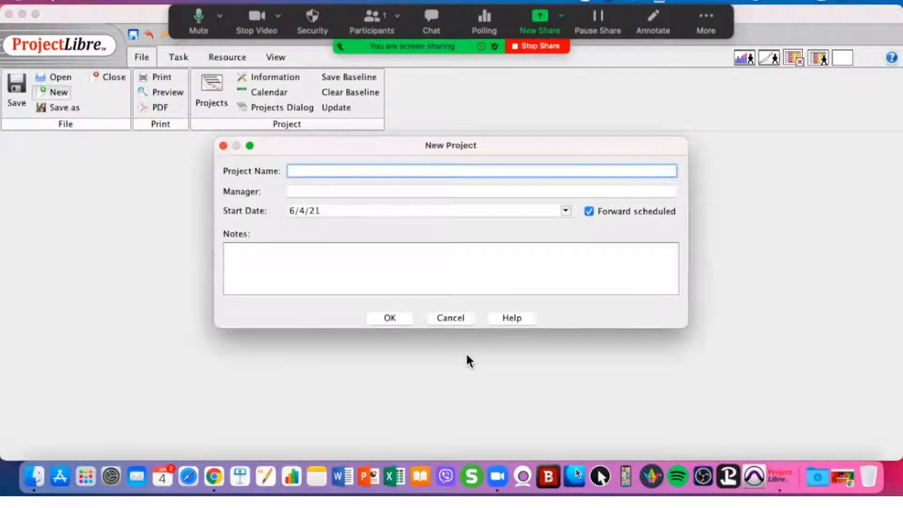
{"action": "type", "text": "Test"}
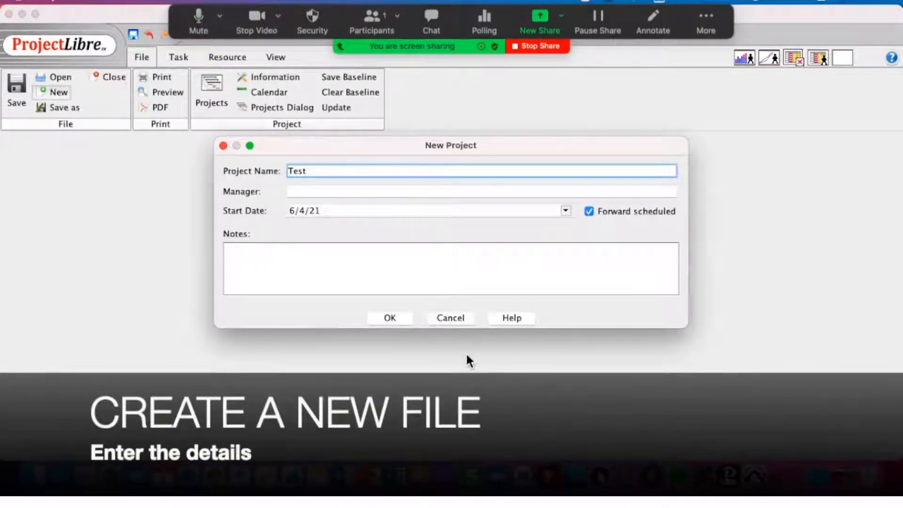
{"action": "key", "text": "Tab"}
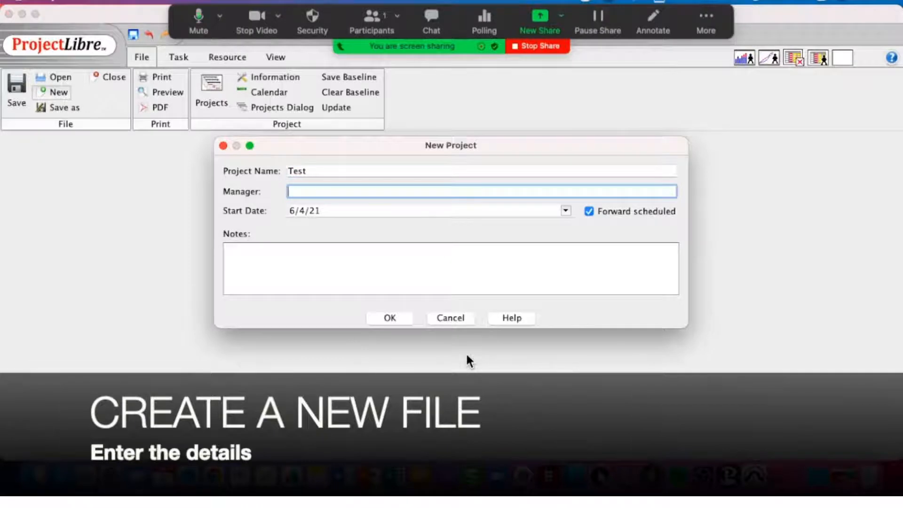
{"action": "type", "text": "MMA"}
{"action": "left_click", "coordinate": [335, 211]}
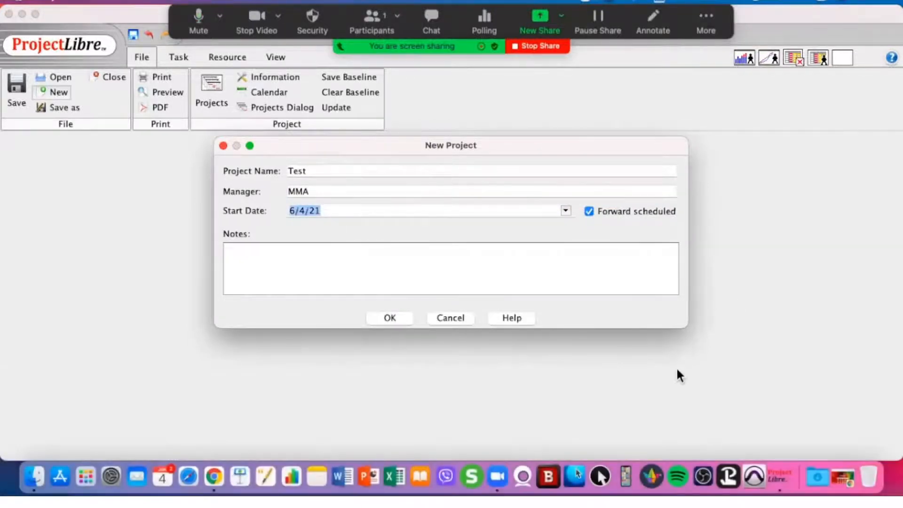
{"action": "left_click", "coordinate": [391, 318]}
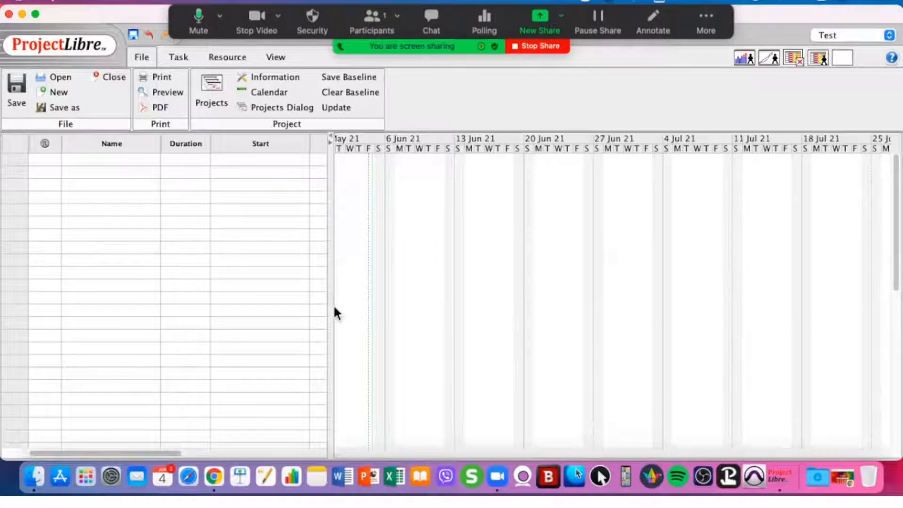
Step: Add four tasks named A, B, C and D in the first rows of the task table
{"action": "scroll", "coordinate": [282, 236], "scroll_direction": "right", "scroll_amount": 5}
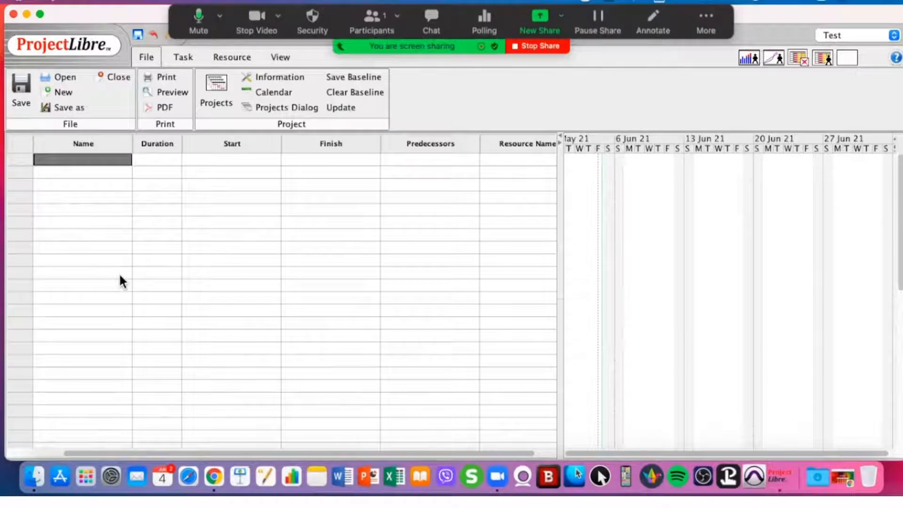
{"action": "type", "text": "A"}
{"action": "key", "text": "Return"}
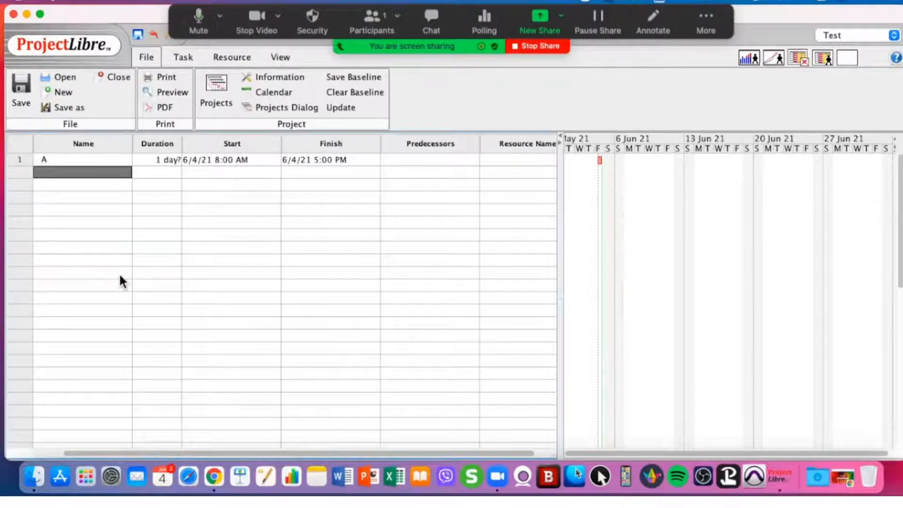
{"action": "type", "text": "B"}
{"action": "key", "text": "Return"}
{"action": "type", "text": "C"}
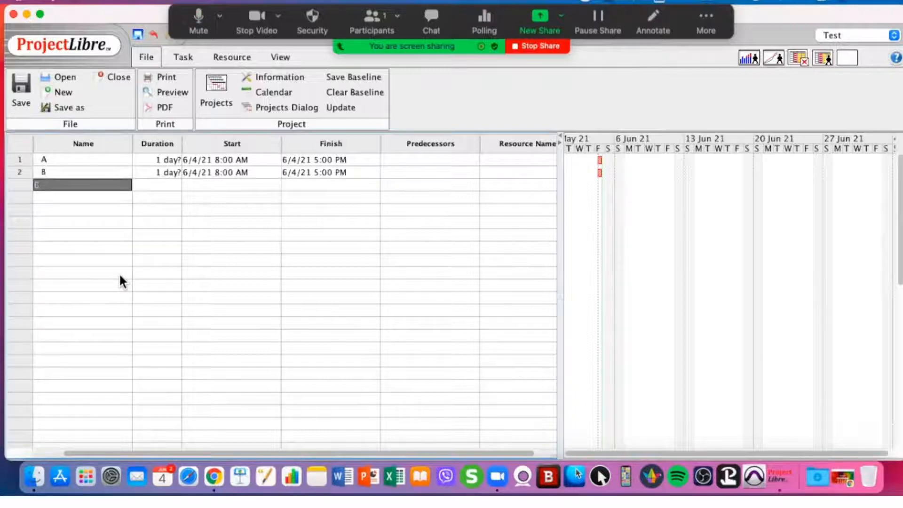
{"action": "key", "text": "Return"}
{"action": "type", "text": "D"}
{"action": "key", "text": "Return"}
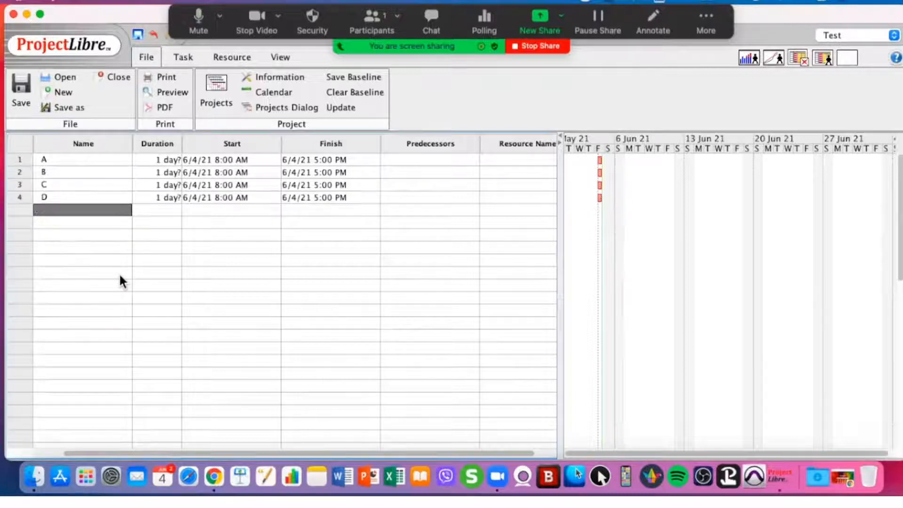
Step: Add three more tasks named E, F and G below task D
{"action": "type", "text": "E"}
{"action": "key", "text": "Return"}
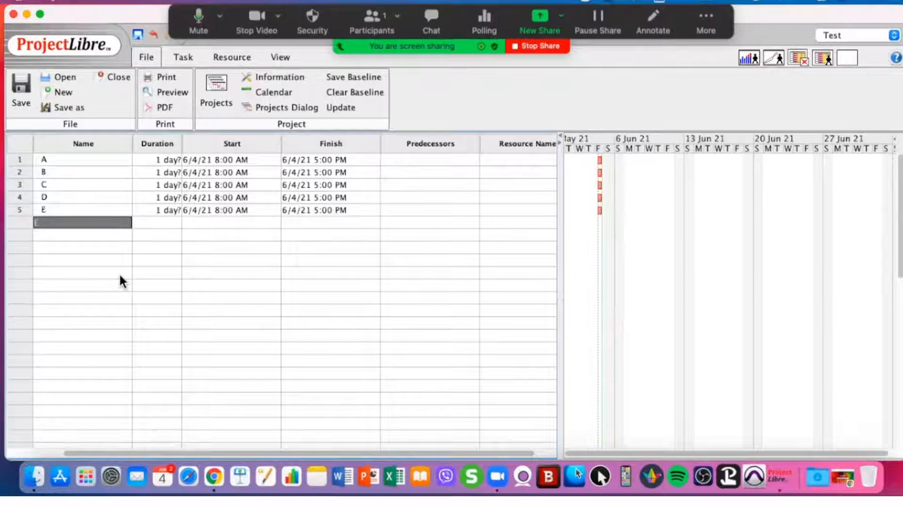
{"action": "type", "text": "F"}
{"action": "key", "text": "Return"}
{"action": "type", "text": "G"}
{"action": "key", "text": "Return"}
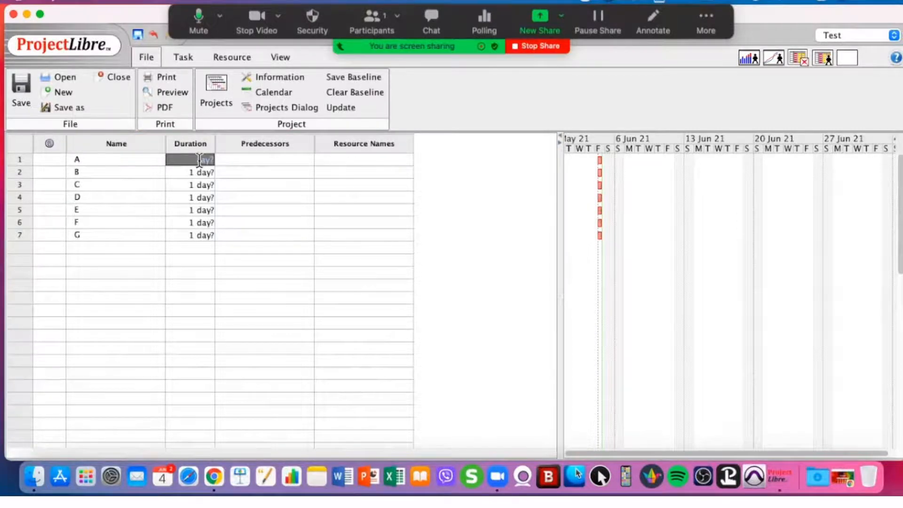
Step: Set the durations of tasks A, B and C to 4, 7 and 8 days
{"action": "key", "text": "BackSpace"}
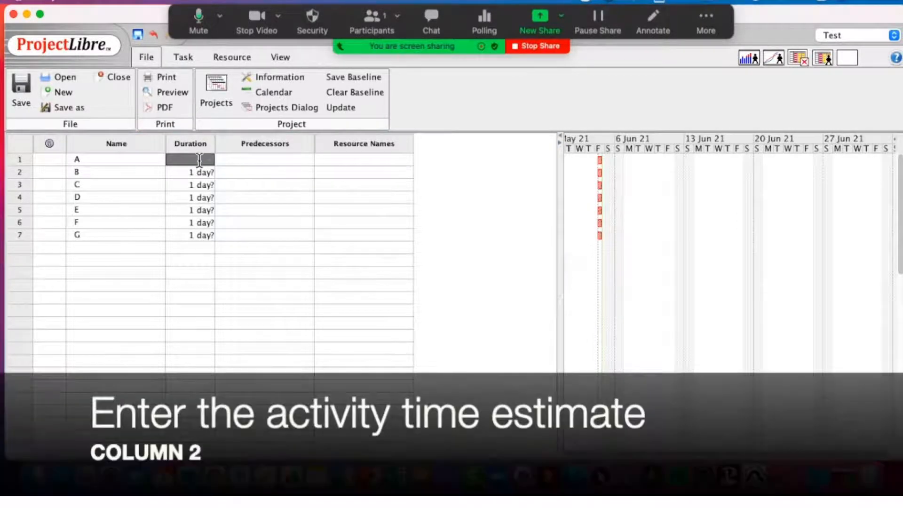
{"action": "type", "text": "4"}
{"action": "key", "text": "Return"}
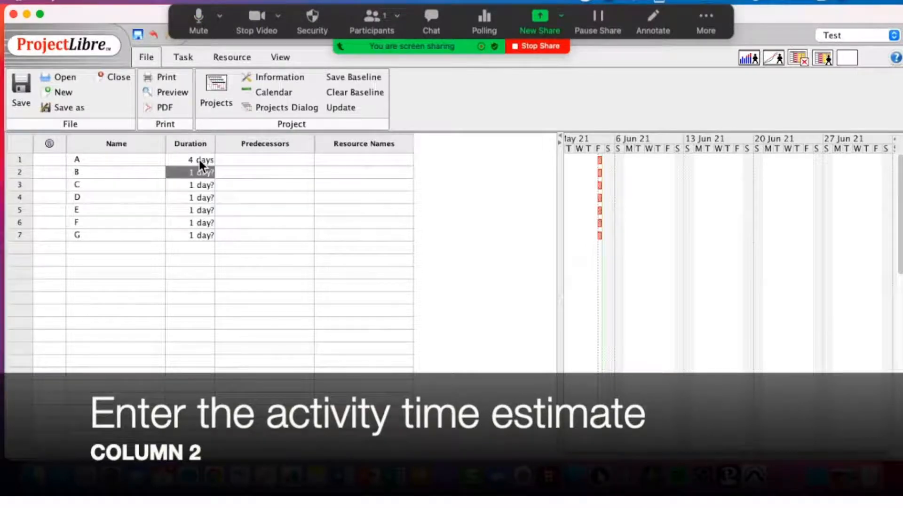
{"action": "key", "text": "BackSpace"}
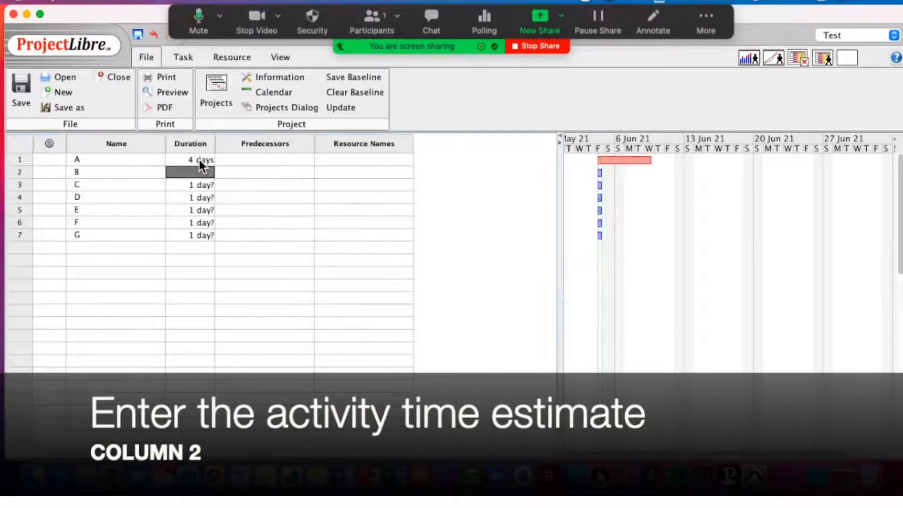
{"action": "type", "text": "7"}
{"action": "key", "text": "Return"}
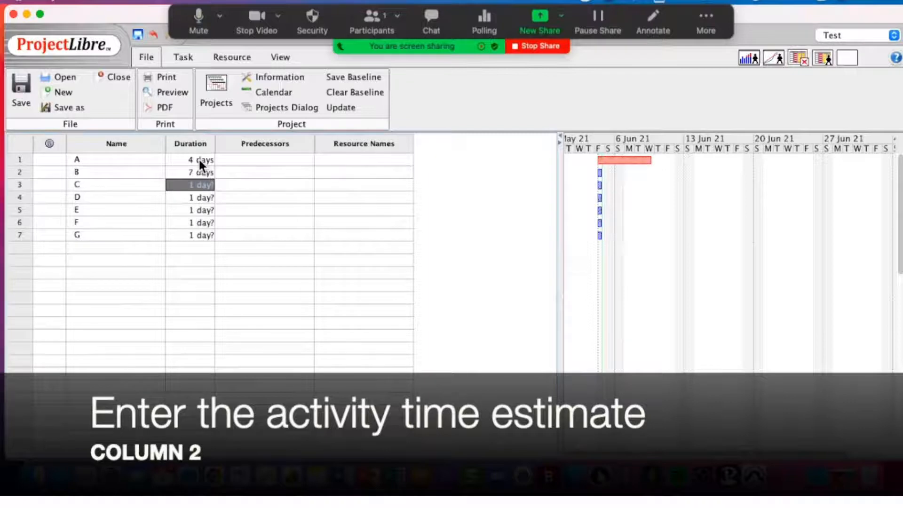
{"action": "key", "text": "BackSpace"}
{"action": "type", "text": "8"}
{"action": "key", "text": "Return"}
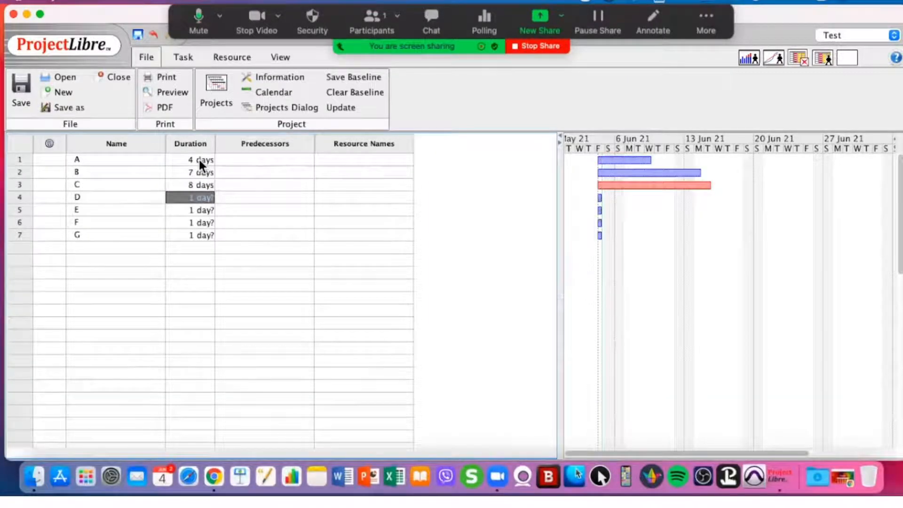
Step: Set the durations of tasks D, E, F and G to 6, 9, 11 and 8 days, and widen the Gantt chart area
{"action": "type", "text": "6"}
{"action": "key", "text": "Return"}
{"action": "type", "text": "9"}
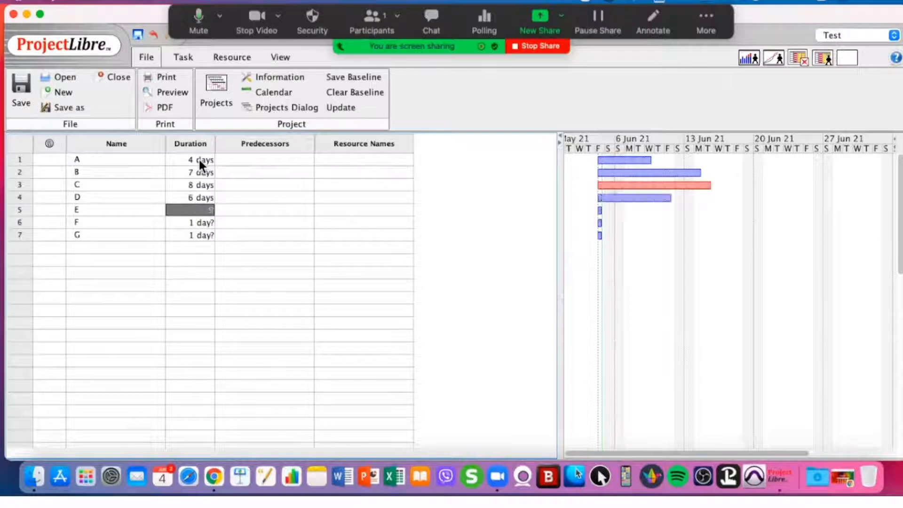
{"action": "key", "text": "Return"}
{"action": "type", "text": "11"}
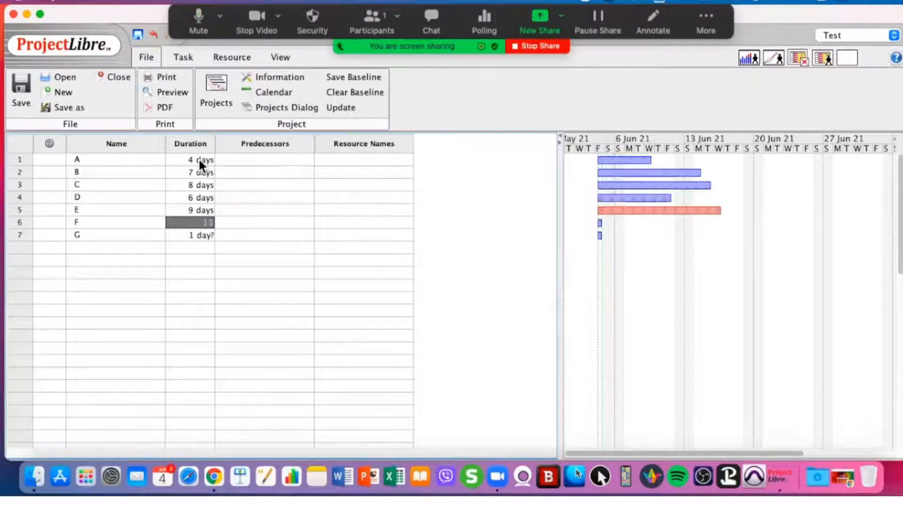
{"action": "key", "text": "Return"}
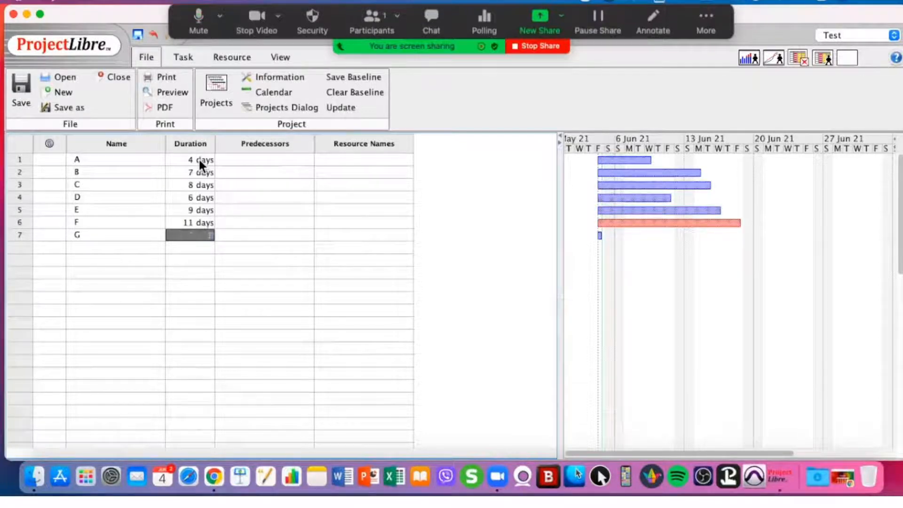
{"action": "type", "text": "8"}
{"action": "key", "text": "Return"}
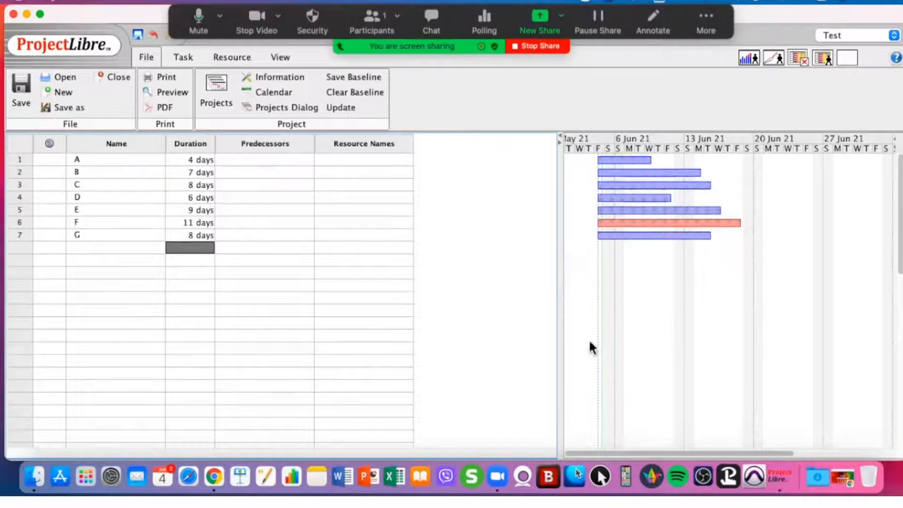
{"action": "left_click_drag", "start_coordinate": [561, 307], "coordinate": [207, 249]}
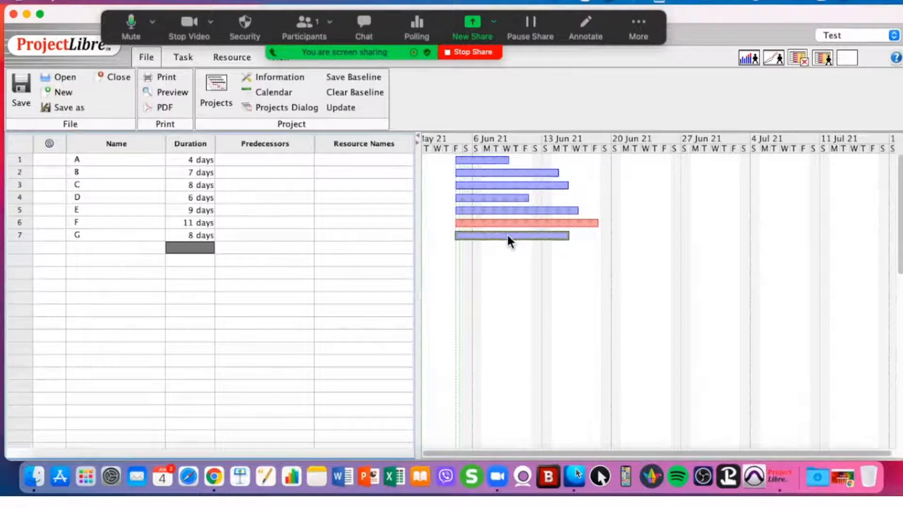
{"action": "left_click", "coordinate": [556, 2]}
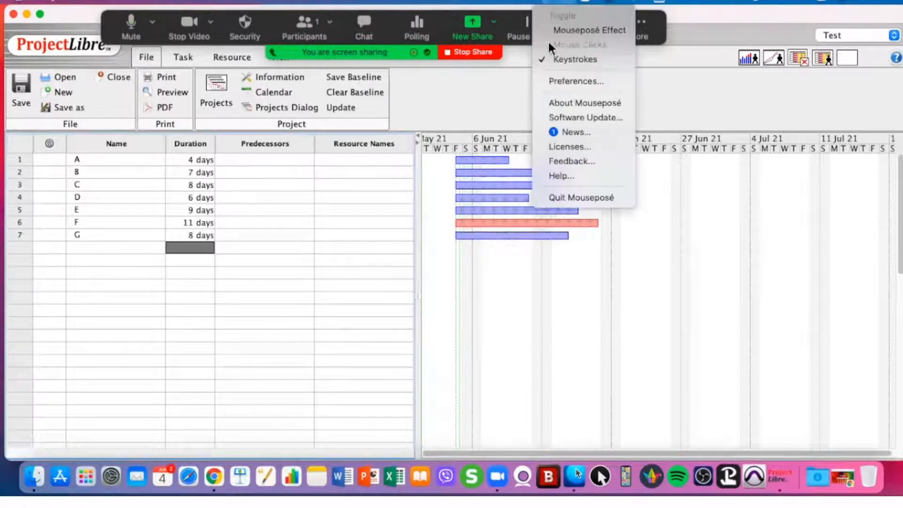
{"action": "left_click", "coordinate": [550, 34]}
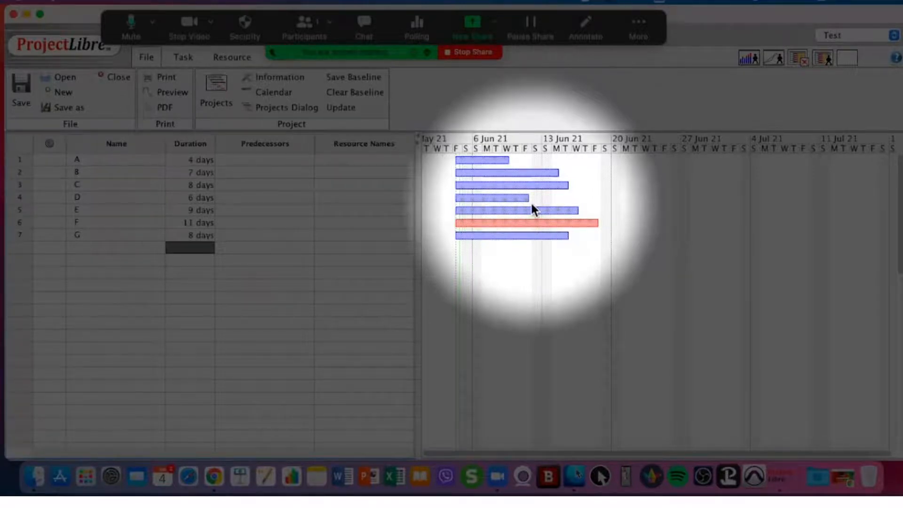
{"action": "left_click", "coordinate": [532, 202]}
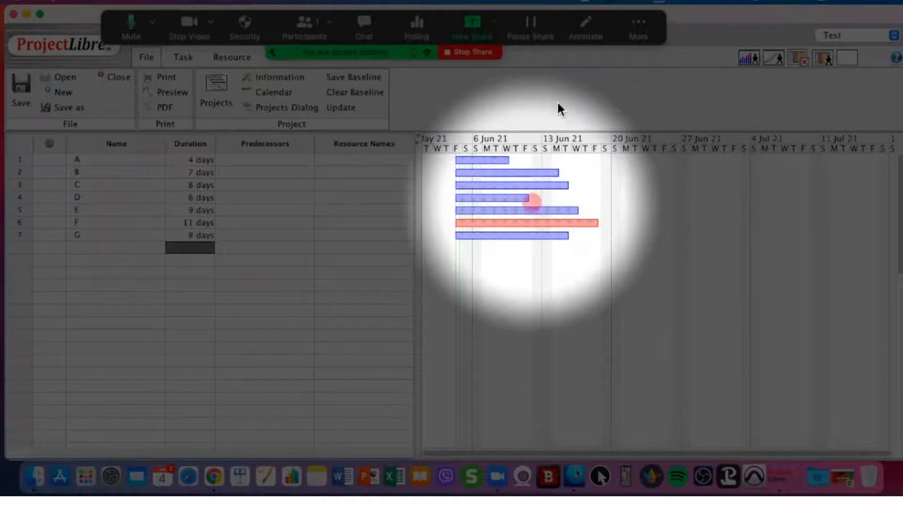
{"action": "left_click", "coordinate": [562, 2]}
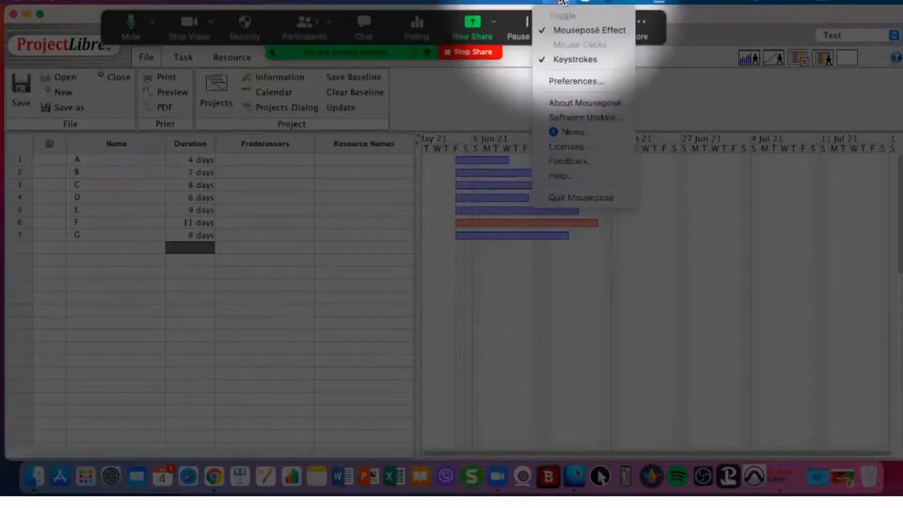
{"action": "left_click", "coordinate": [561, 31]}
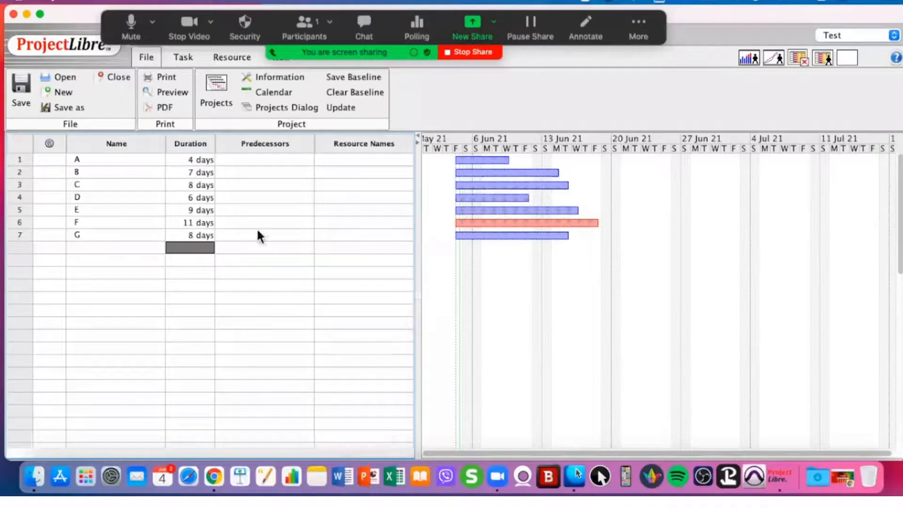
Step: Enter the predecessors of tasks B to E: 1 for B, and 2 for each of C, D and E
{"action": "left_click", "coordinate": [259, 158]}
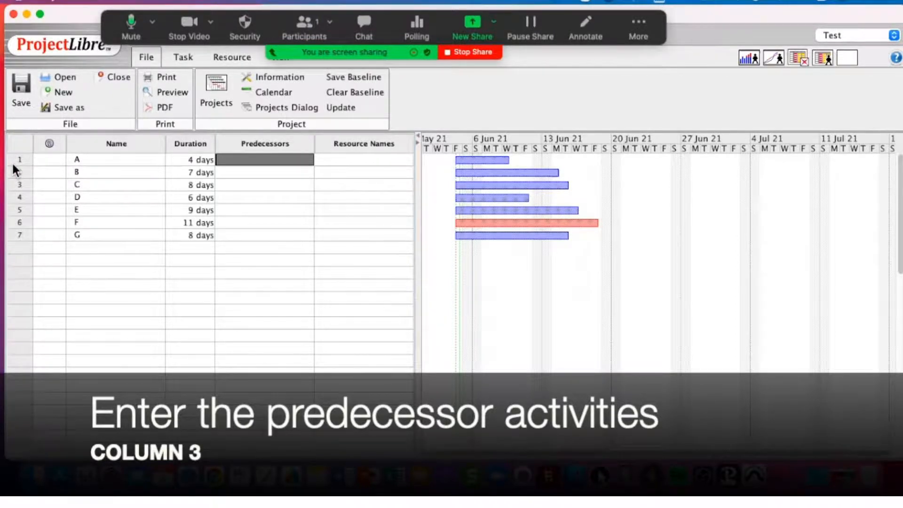
{"action": "left_click", "coordinate": [258, 173]}
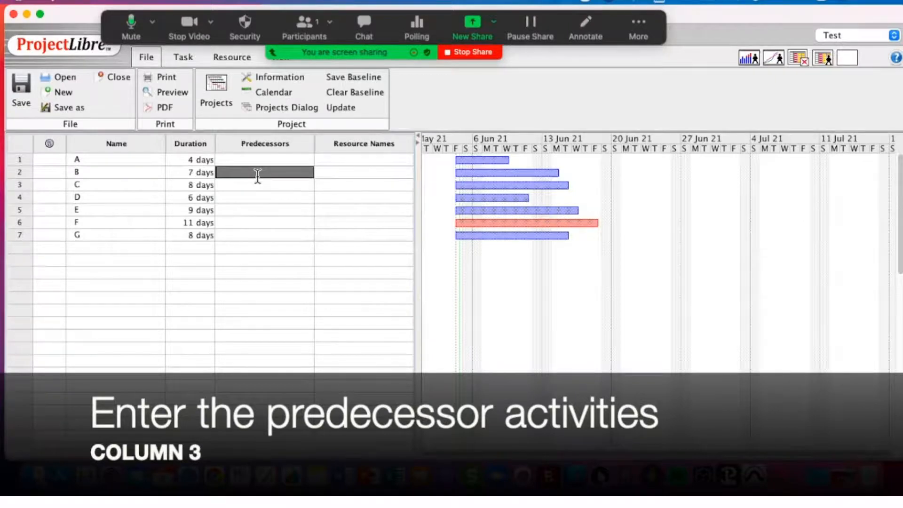
{"action": "type", "text": "1"}
{"action": "key", "text": "Return"}
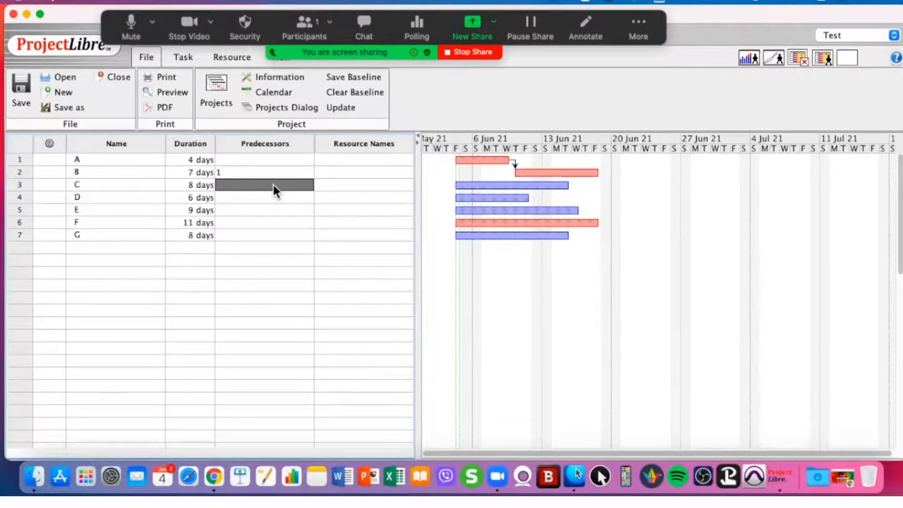
{"action": "type", "text": "2"}
{"action": "key", "text": "Return"}
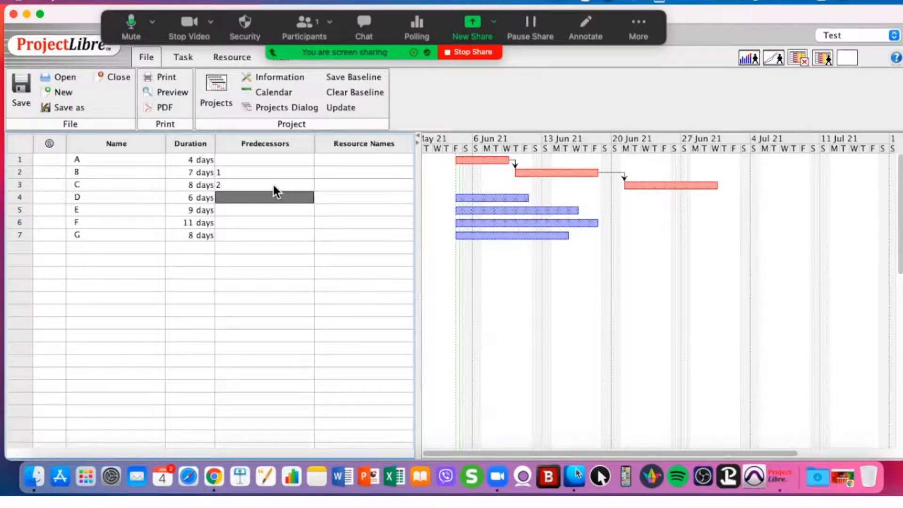
{"action": "type", "text": "2"}
{"action": "key", "text": "Return"}
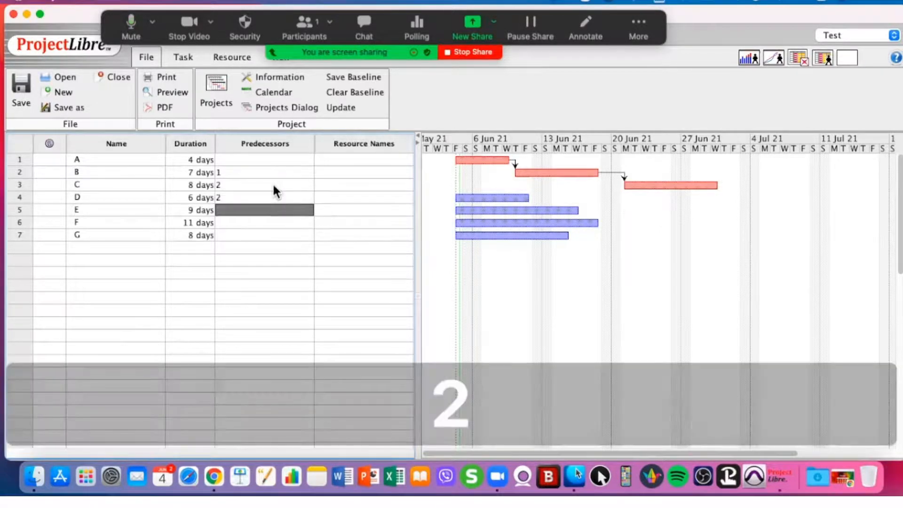
{"action": "type", "text": "2"}
{"action": "key", "text": "Return"}
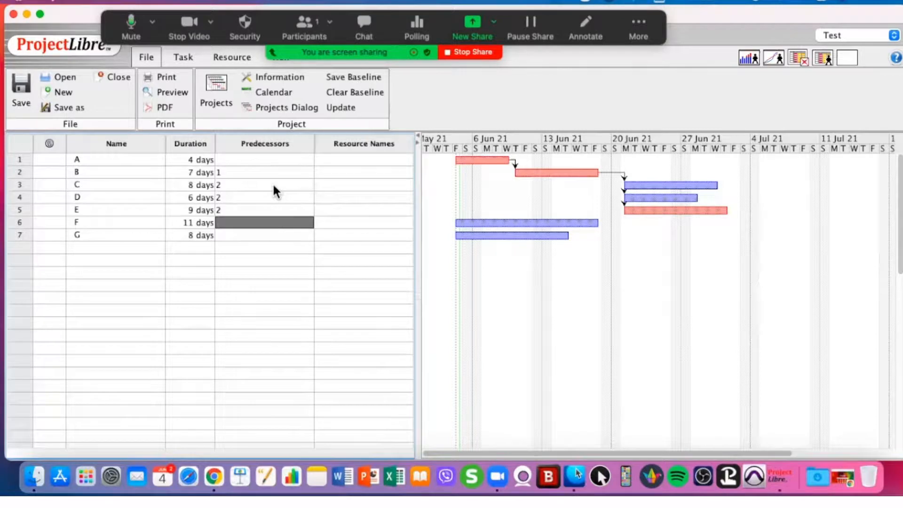
Step: Enter the predecessors of tasks F and G: 3;4;5 for F and 6 for G
{"action": "type", "text": "3"}
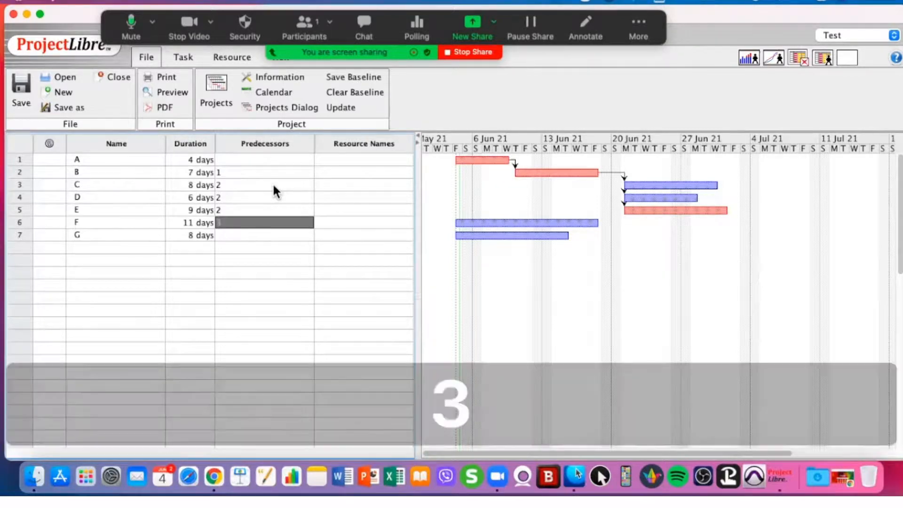
{"action": "type", "text": ";4;5"}
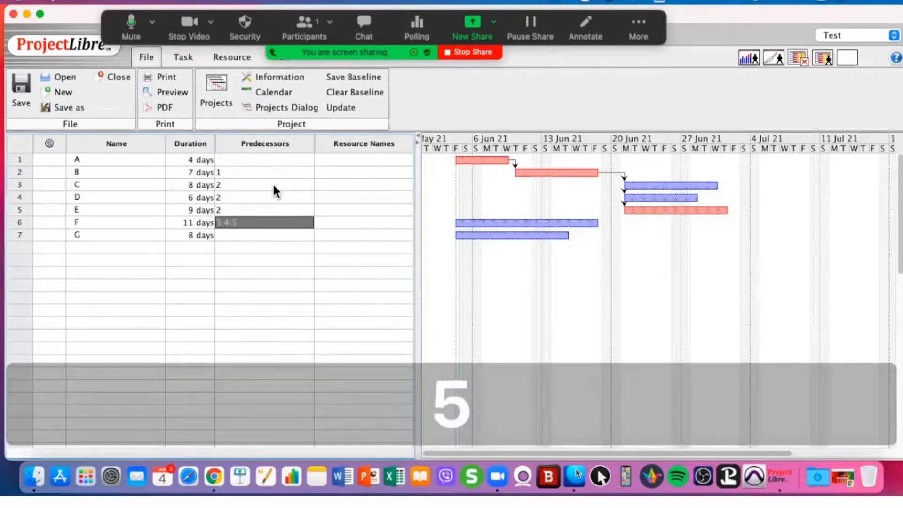
{"action": "key", "text": "Return"}
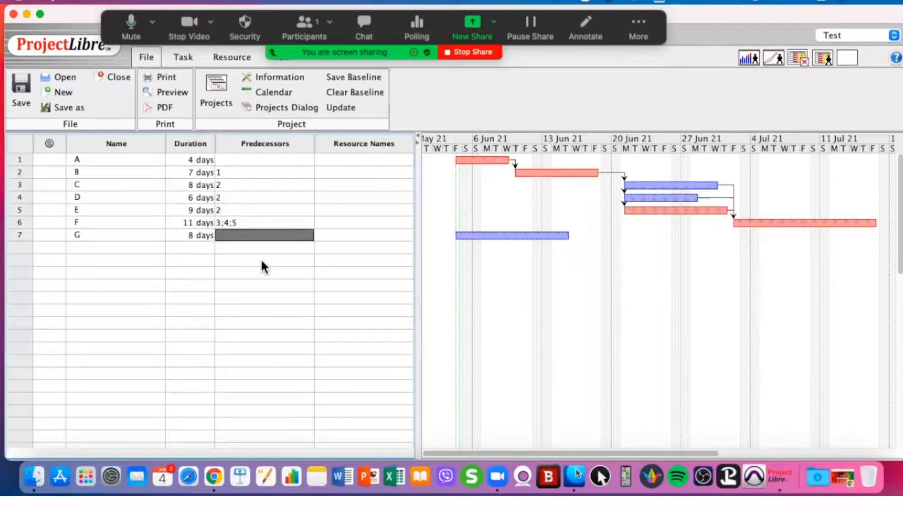
{"action": "type", "text": "6"}
{"action": "key", "text": "Return"}
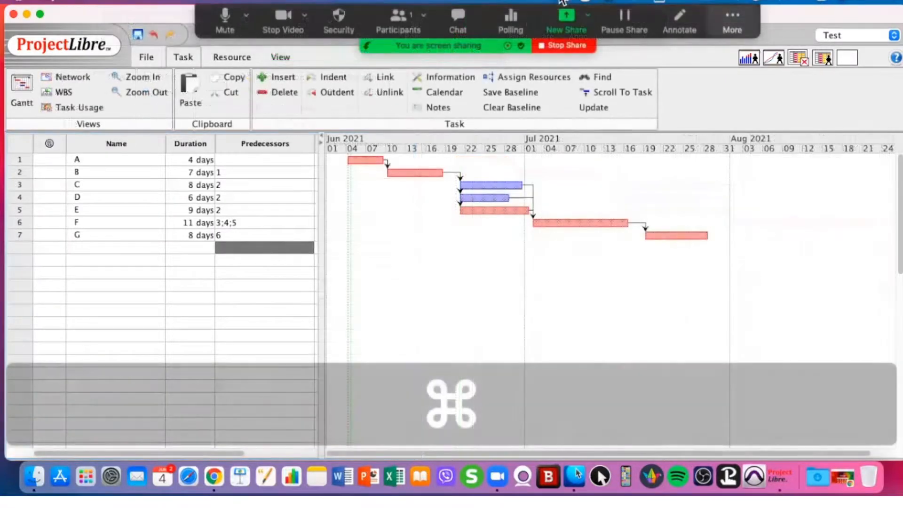
{"action": "left_click", "coordinate": [559, 3]}
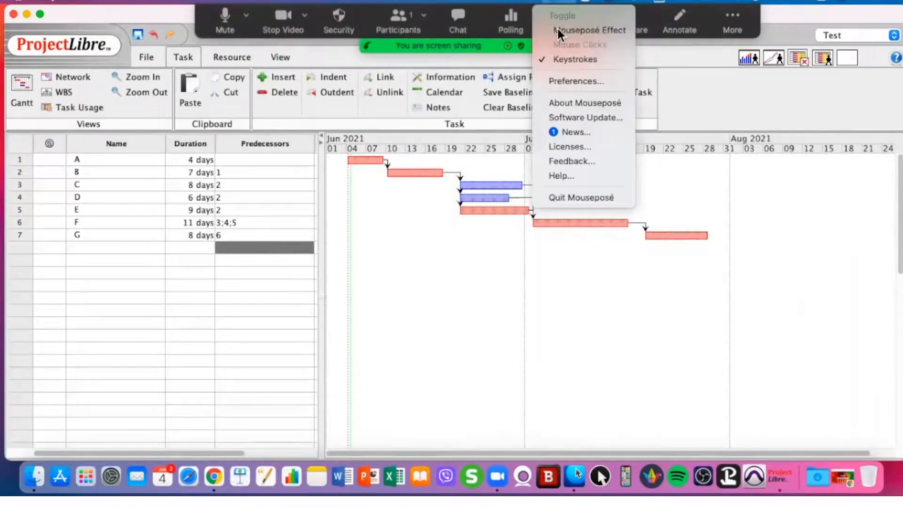
{"action": "left_click", "coordinate": [557, 27]}
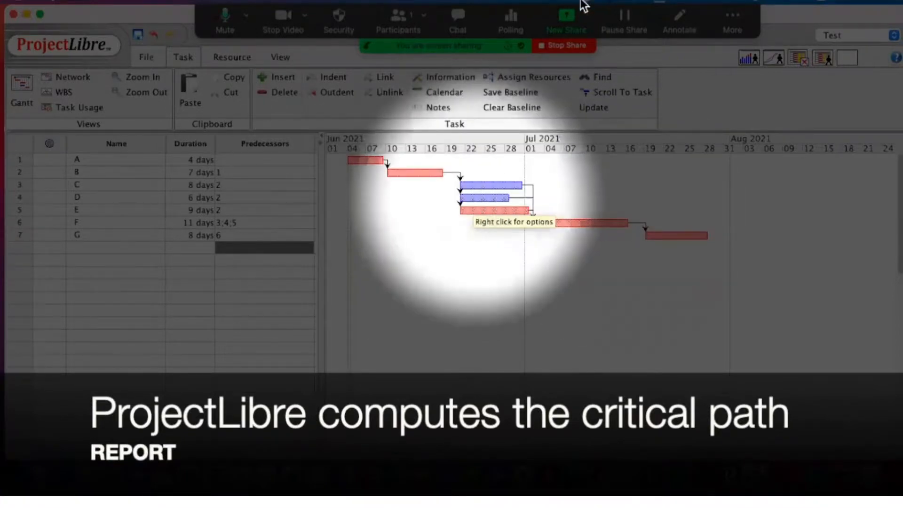
{"action": "left_click", "coordinate": [559, 1]}
{"action": "left_click", "coordinate": [555, 31]}
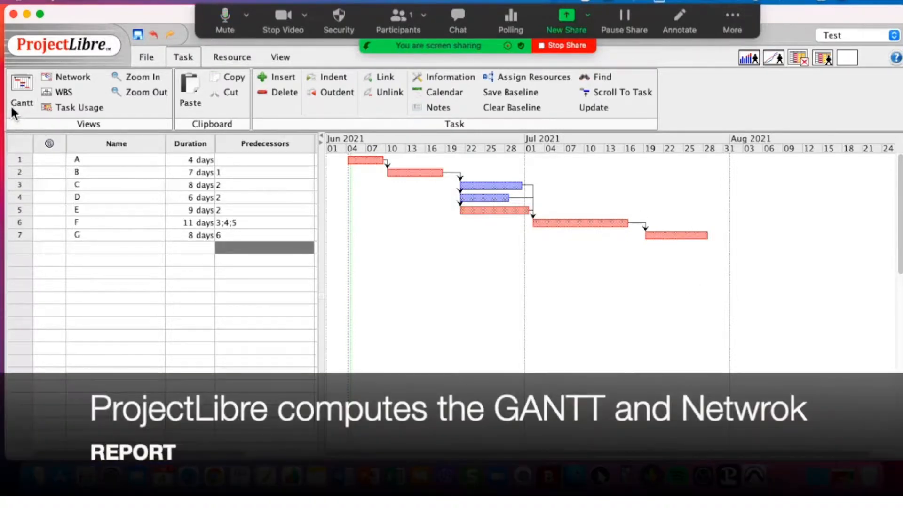
Step: Switch from the Gantt chart to the network diagram of the project's tasks
{"action": "left_click", "coordinate": [69, 74]}
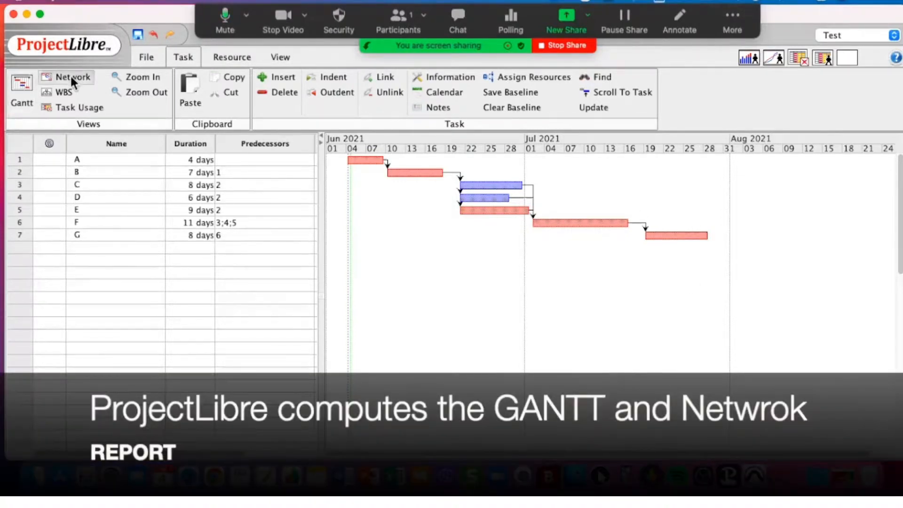